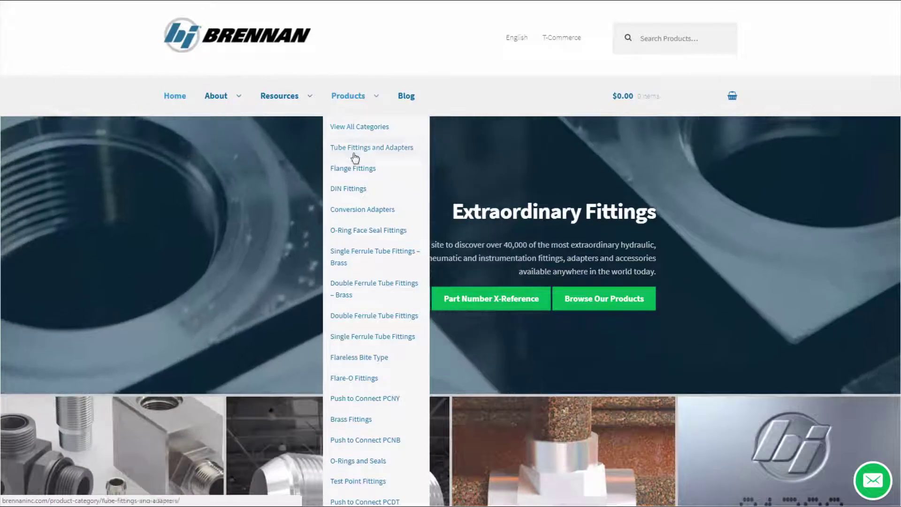
Browse O-Ring Face Seal Fittings and open the FS2501-FG MFS-MP 90 Elbow page
{"action": "left_click", "coordinate": [359, 238]}
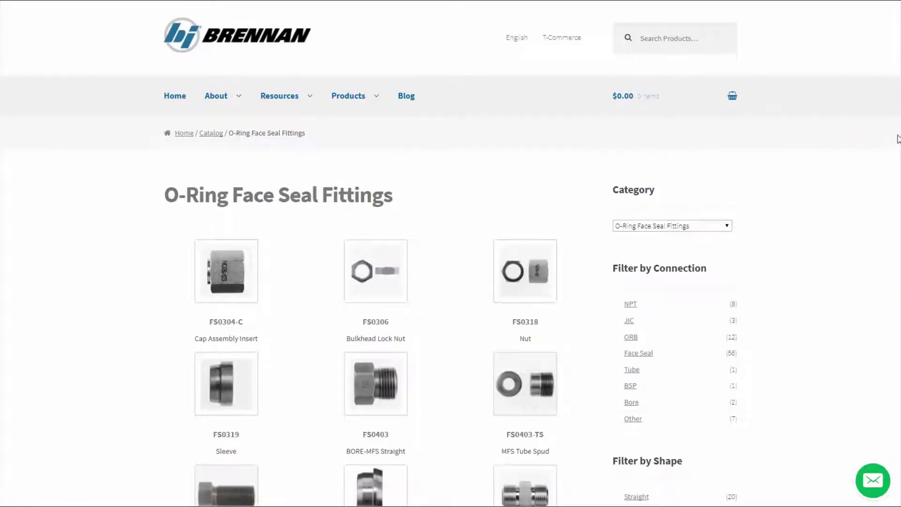
{"action": "scroll", "coordinate": [899, 204], "scroll_direction": "down", "scroll_amount": 1}
{"action": "scroll", "coordinate": [898, 205], "scroll_direction": "down", "scroll_amount": 2}
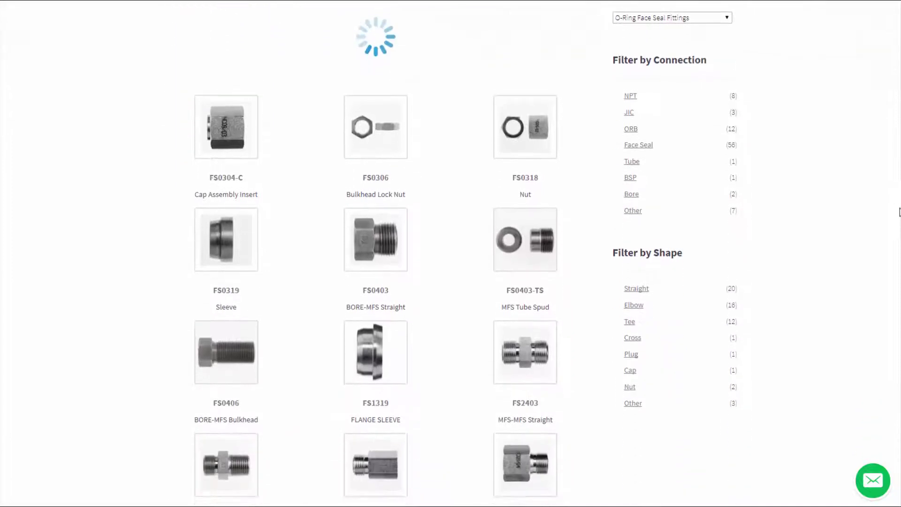
{"action": "scroll", "coordinate": [898, 247], "scroll_direction": "down", "scroll_amount": 2}
{"action": "scroll", "coordinate": [898, 246], "scroll_direction": "down", "scroll_amount": 1}
{"action": "scroll", "coordinate": [897, 249], "scroll_direction": "down", "scroll_amount": 1}
{"action": "scroll", "coordinate": [897, 266], "scroll_direction": "down", "scroll_amount": 1}
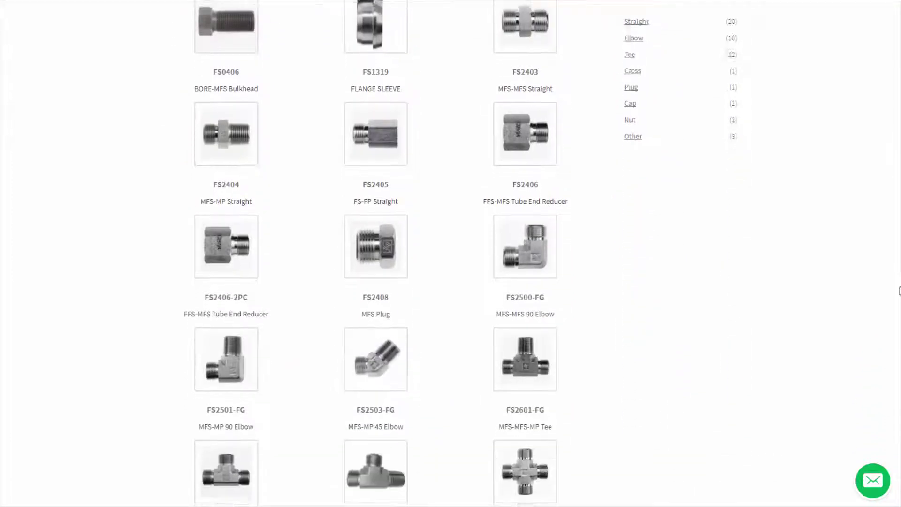
{"action": "scroll", "coordinate": [896, 292], "scroll_direction": "down", "scroll_amount": 1}
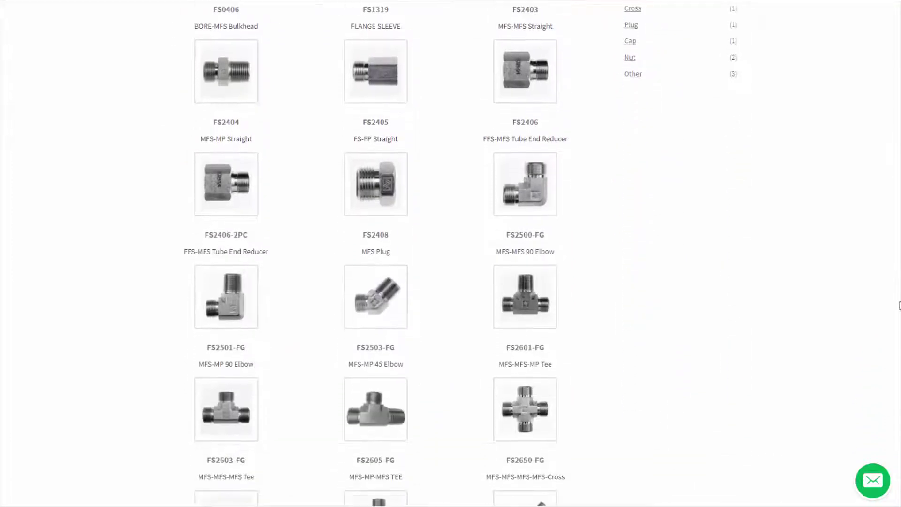
{"action": "left_click", "coordinate": [245, 297]}
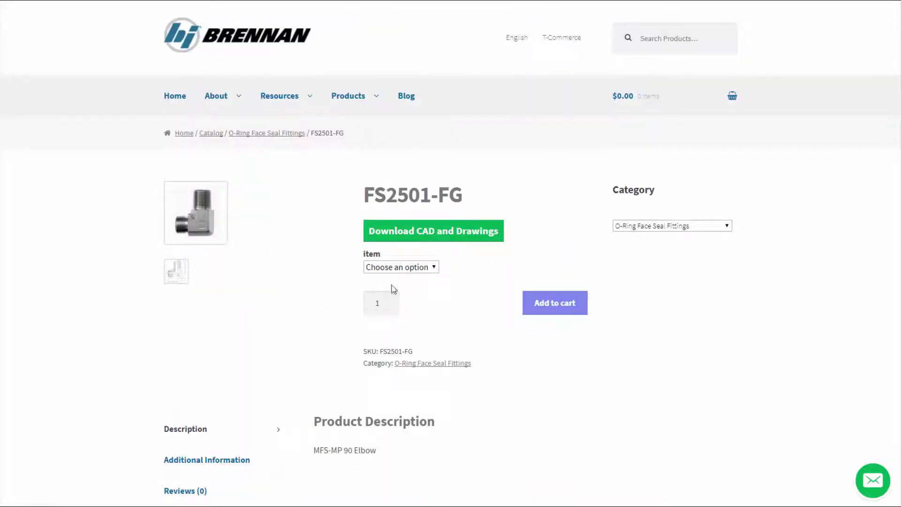
In the CAD configurator, set Tube O.D. to 3/8 and B Thread to 3/8-18
{"action": "left_click", "coordinate": [465, 238]}
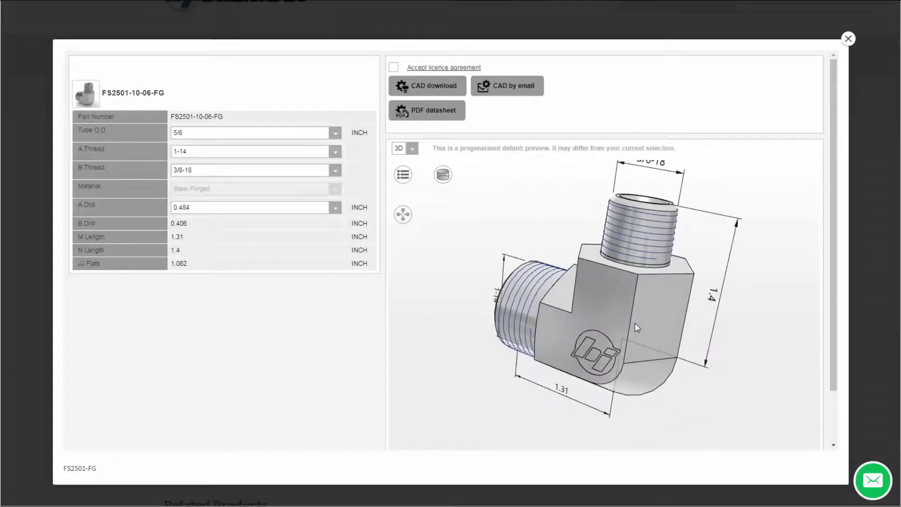
{"action": "left_click", "coordinate": [337, 132]}
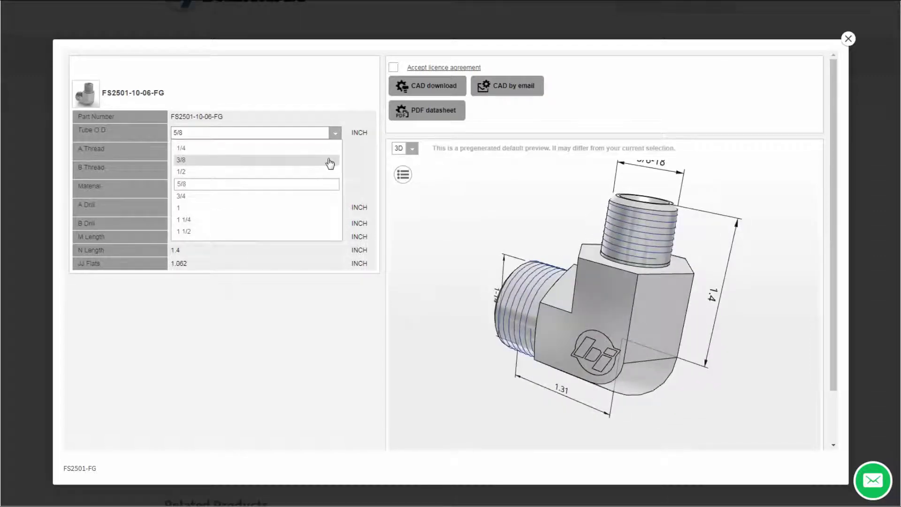
{"action": "left_click", "coordinate": [329, 162]}
{"action": "left_click", "coordinate": [336, 177]}
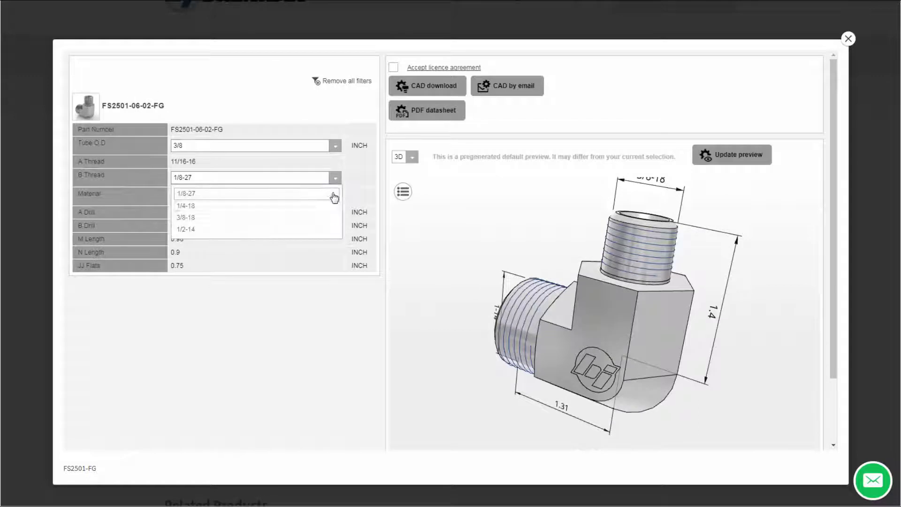
{"action": "left_click", "coordinate": [328, 218]}
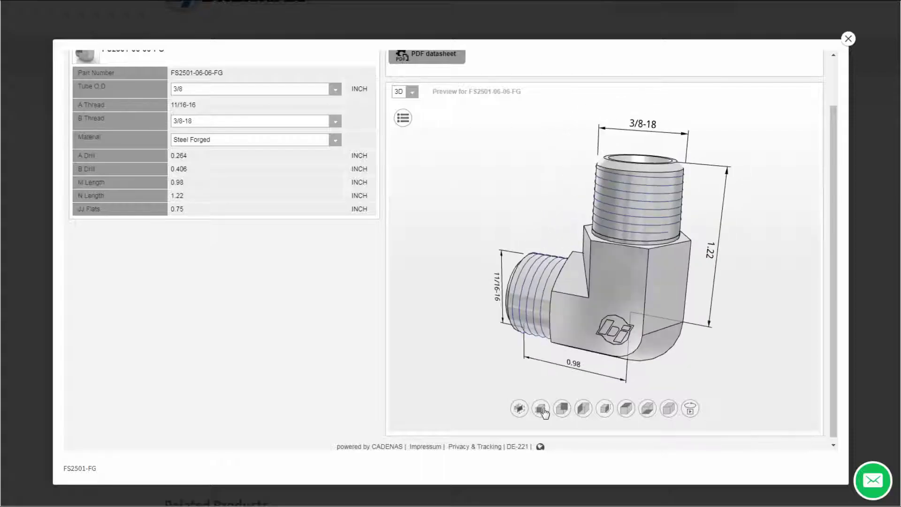
{"action": "left_click", "coordinate": [540, 408]}
{"action": "left_click", "coordinate": [583, 409]}
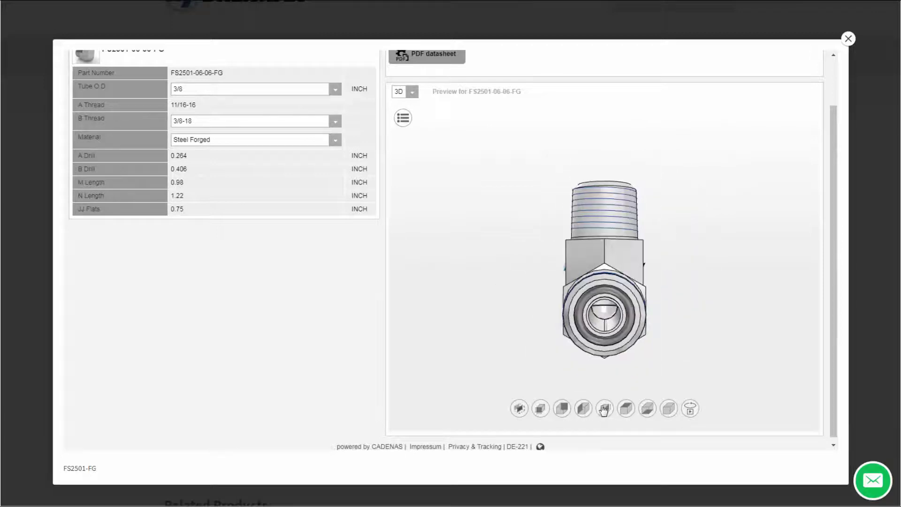
{"action": "left_click", "coordinate": [605, 409]}
{"action": "left_click", "coordinate": [648, 408]}
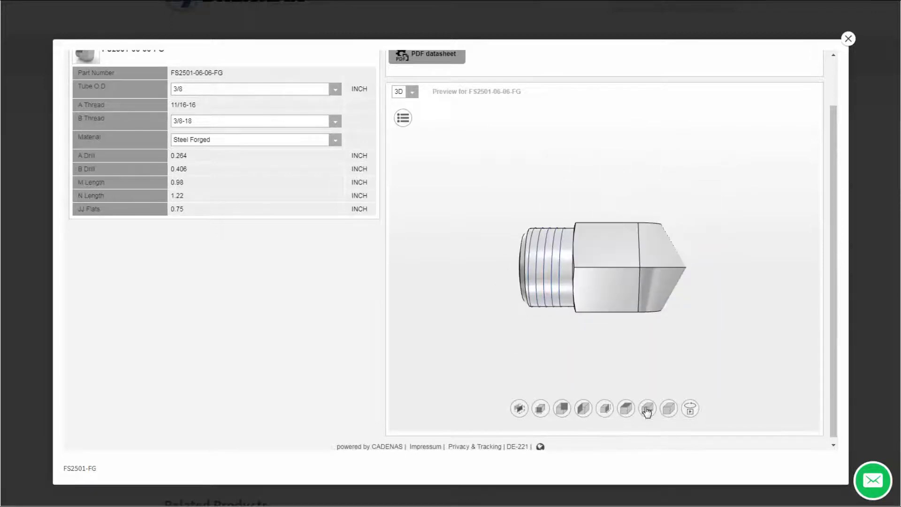
{"action": "left_click", "coordinate": [690, 408]}
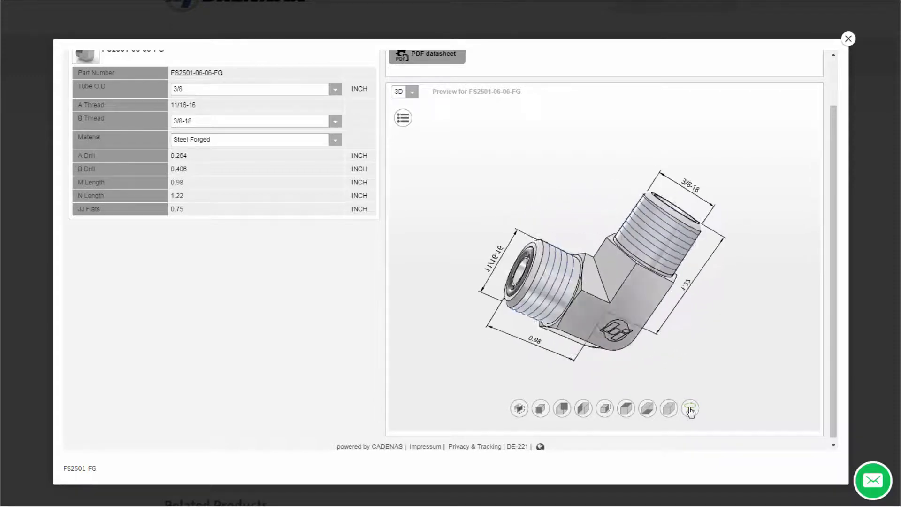
{"action": "left_click", "coordinate": [690, 411]}
{"action": "left_click_drag", "start_coordinate": [836, 312], "coordinate": [835, 247]}
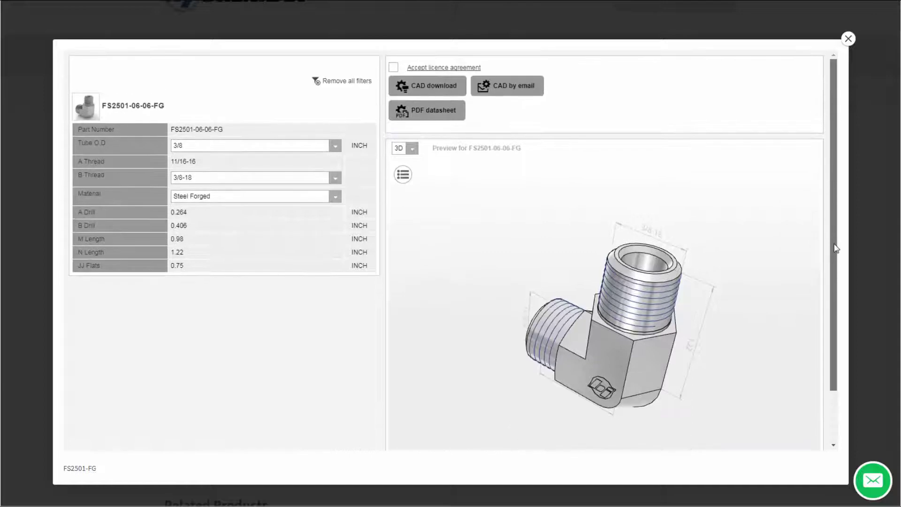
Accept the licence agreement and select Inventor 2016 (3D) as the CAD download format
{"action": "left_click", "coordinate": [394, 68]}
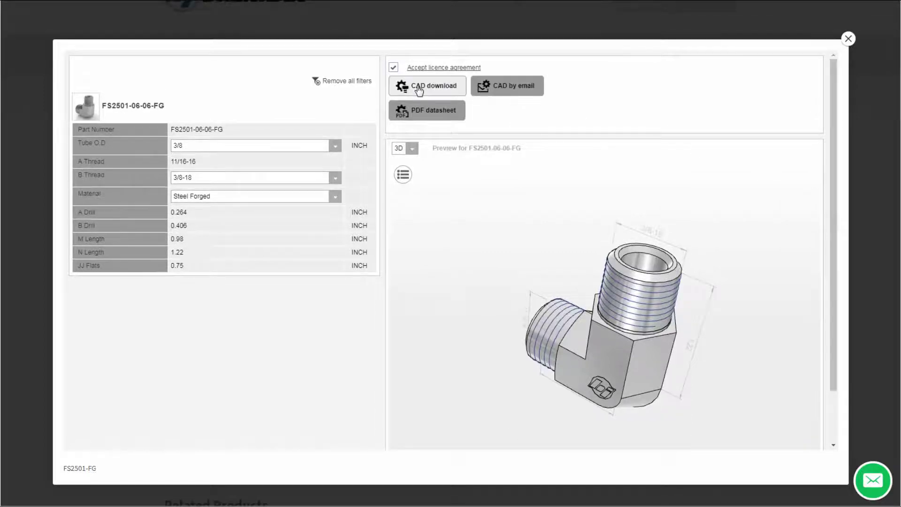
{"action": "left_click", "coordinate": [427, 86]}
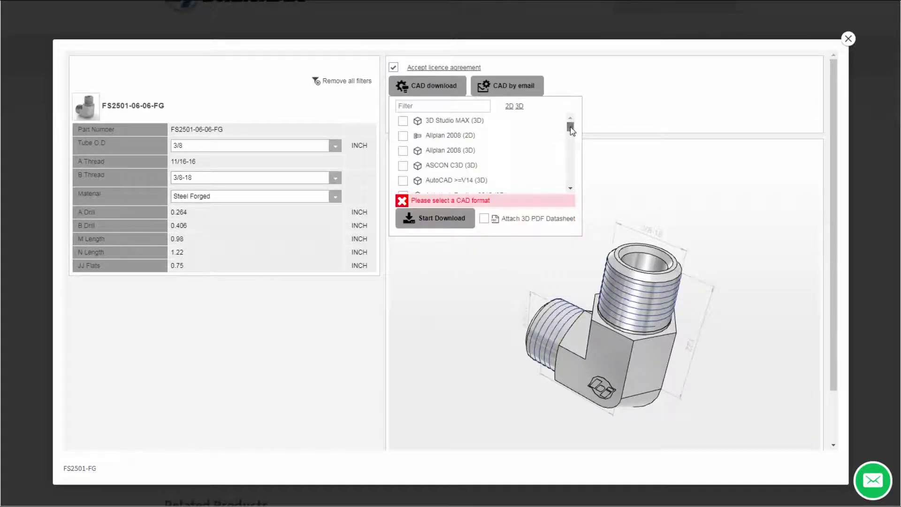
{"action": "mouse_move", "coordinate": [571, 129]}
{"action": "left_mouse_down"}
{"action": "mouse_move", "coordinate": [574, 186]}
{"action": "mouse_move", "coordinate": [570, 154]}
{"action": "left_mouse_up"}
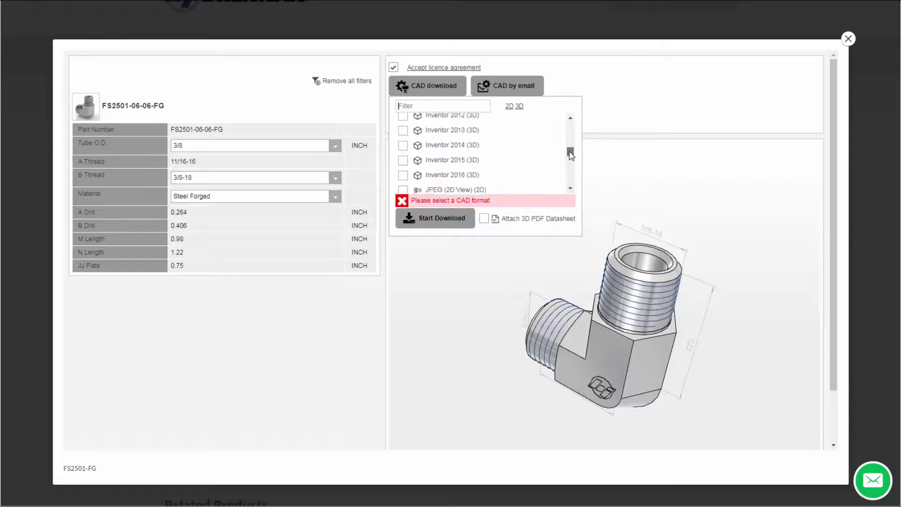
{"action": "scroll", "coordinate": [571, 155], "scroll_direction": "down", "scroll_amount": 2}
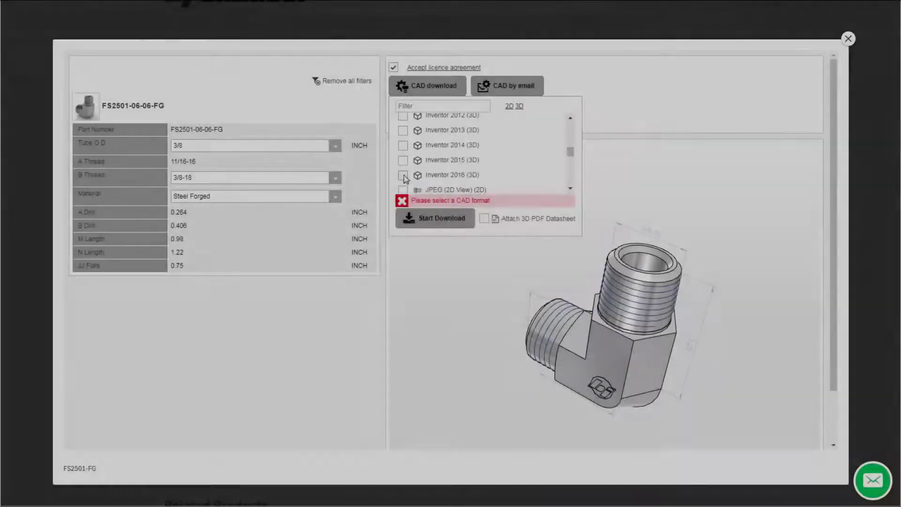
{"action": "left_click", "coordinate": [404, 174]}
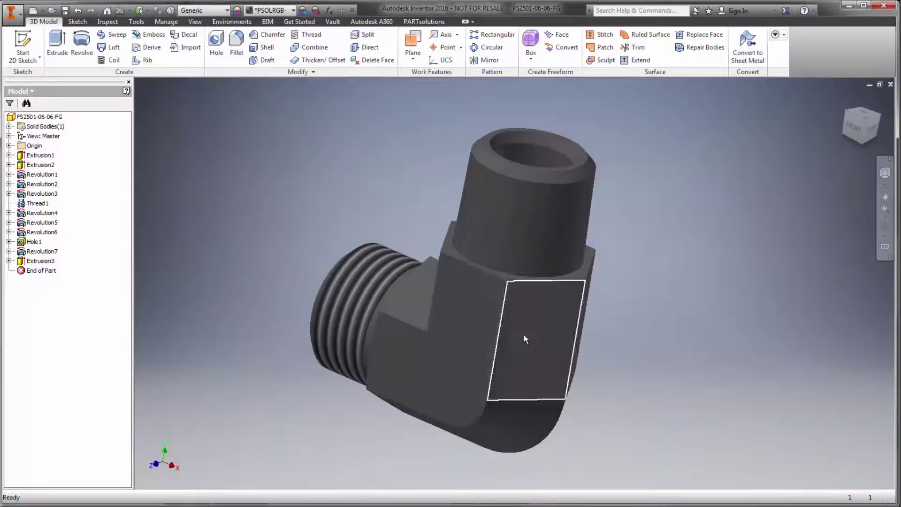
Orbit the FS2501-06-06-FG elbow model to inspect another side
{"action": "mouse_move", "coordinate": [466, 278]}
{"action": "left_mouse_down"}
{"action": "mouse_move", "coordinate": [493, 267]}
{"action": "mouse_move", "coordinate": [493, 324]}
{"action": "mouse_move", "coordinate": [493, 282]}
{"action": "left_mouse_up"}
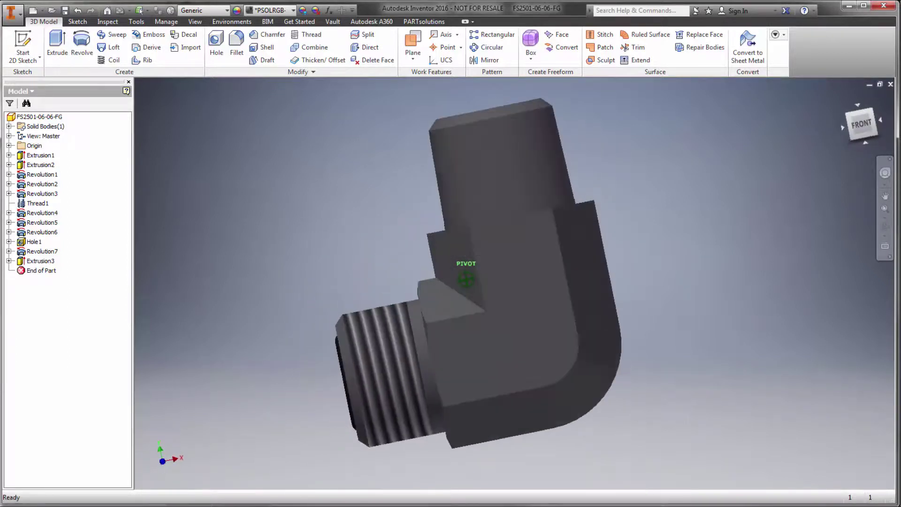
Open iProperties for FS2501-06-06-FG from the Model browser and review its Summary and Project details
{"action": "right_click", "coordinate": [59, 119]}
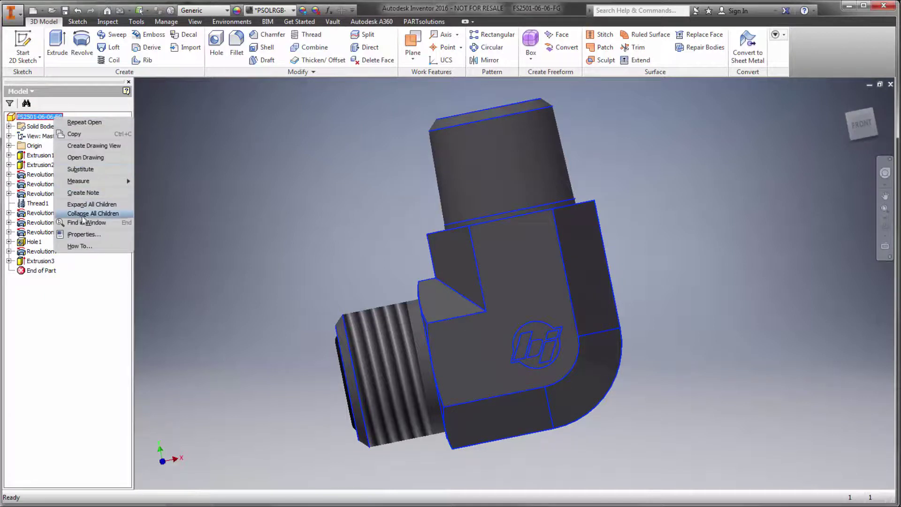
{"action": "left_click", "coordinate": [82, 231]}
{"action": "left_click", "coordinate": [375, 108]}
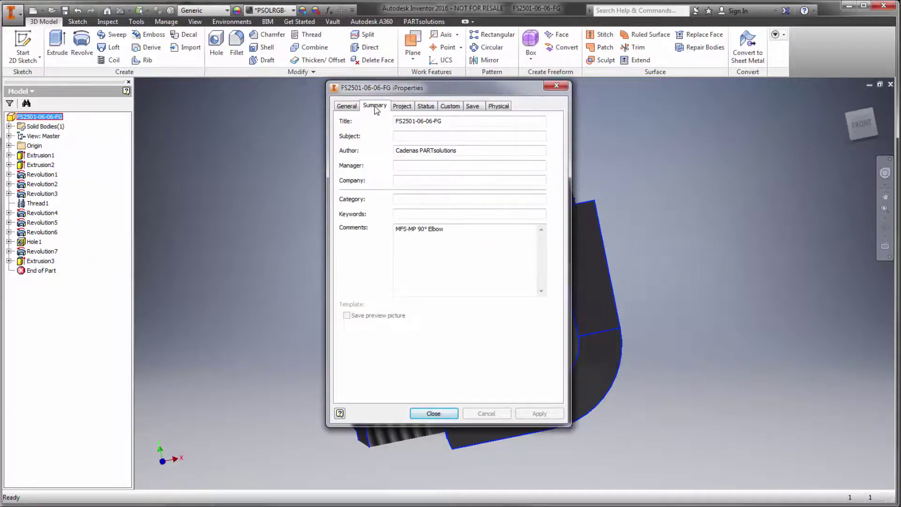
{"action": "left_click", "coordinate": [401, 107]}
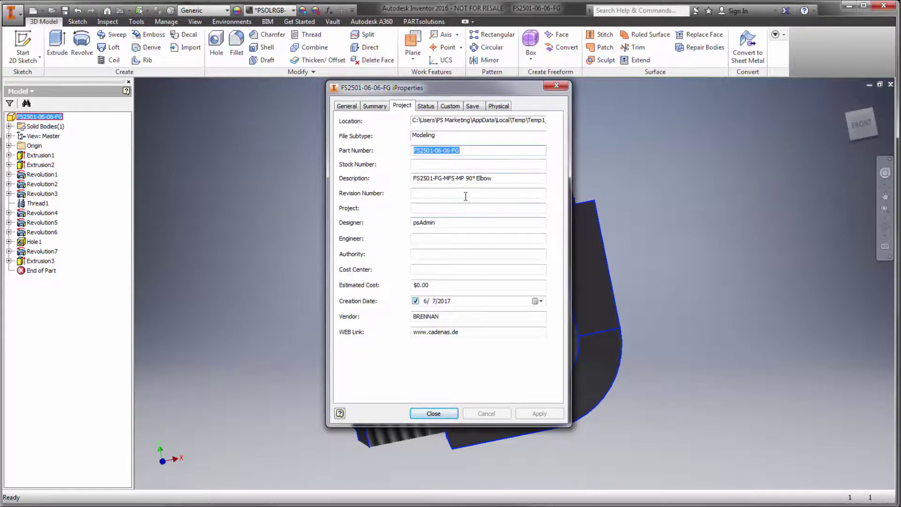